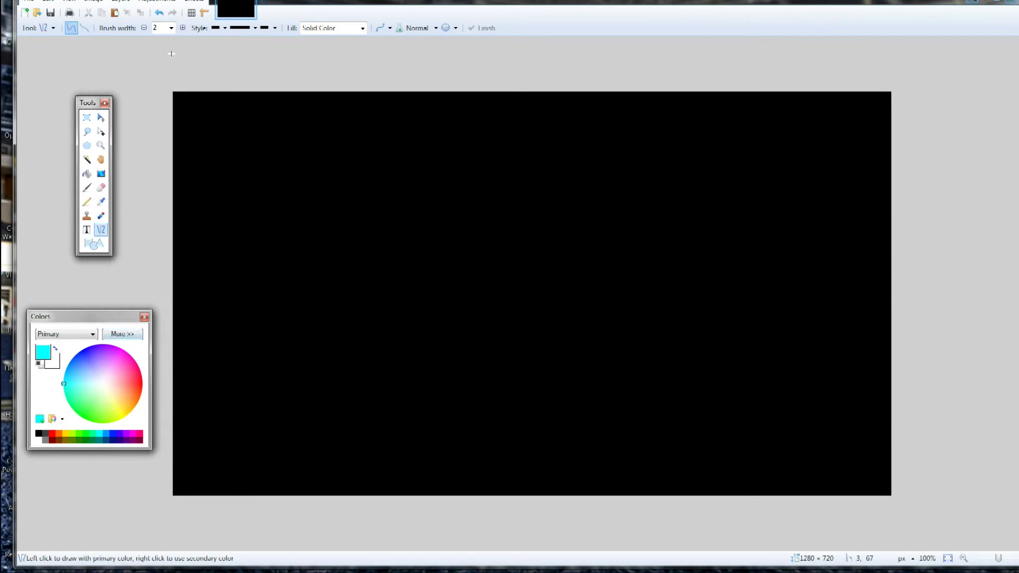
# - Set the brush width and switch to the Line/Curve tool for the vertical line
pyautogui.click(172, 30)
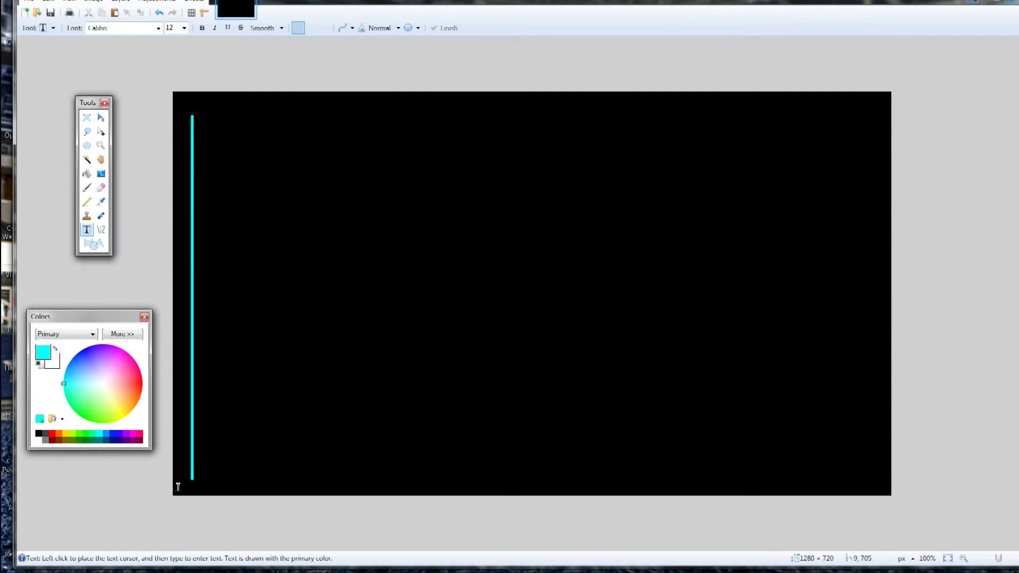
pyautogui.click(53, 27)
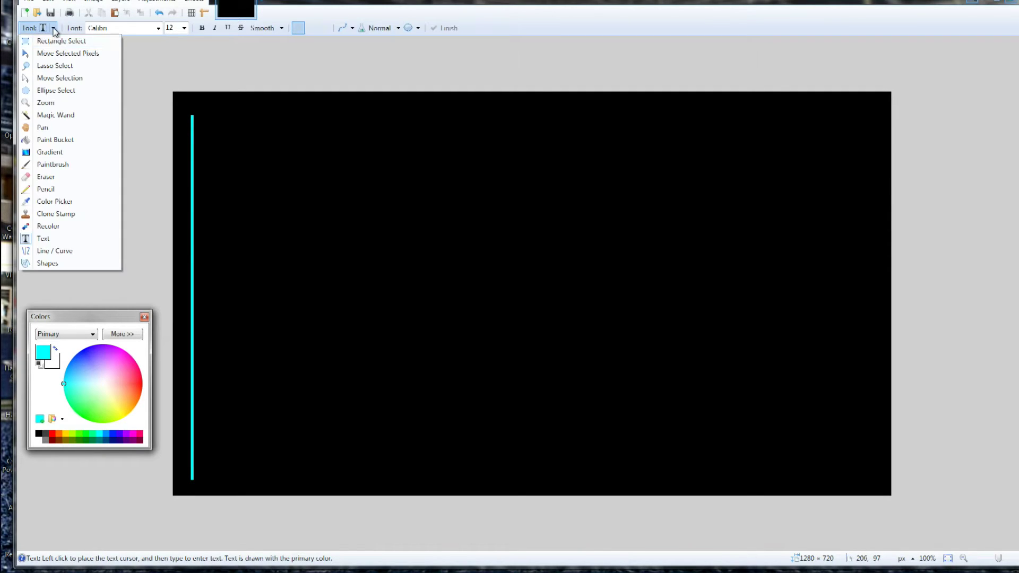
pyautogui.click(63, 253)
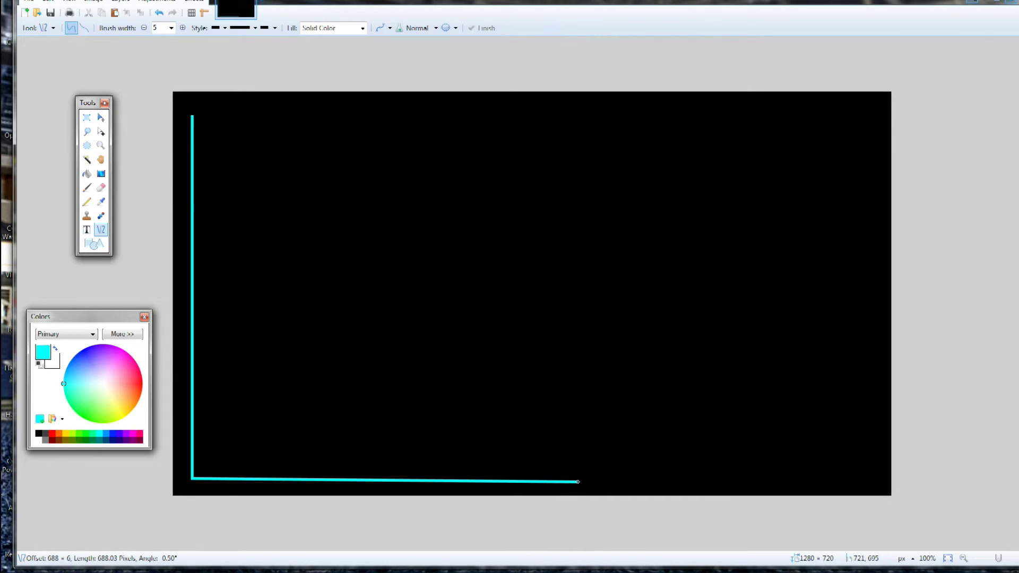
# - Adjust the bottom cyan line to exactly 650 px at 0° and commit it
pyautogui.moveTo(577, 482); pyautogui.dragTo(570, 481)
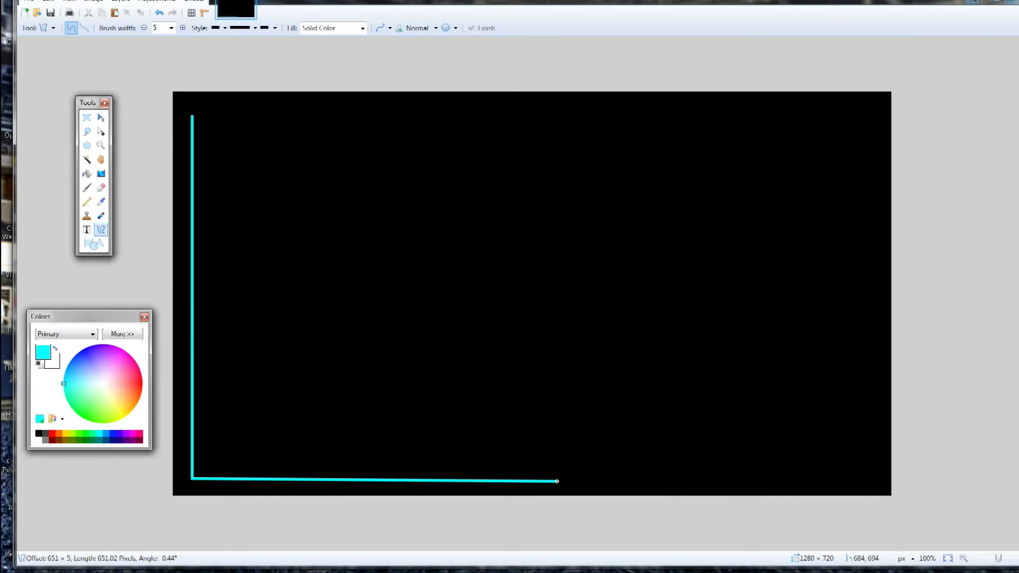
pyautogui.moveTo(556, 481); pyautogui.dragTo(557, 479)
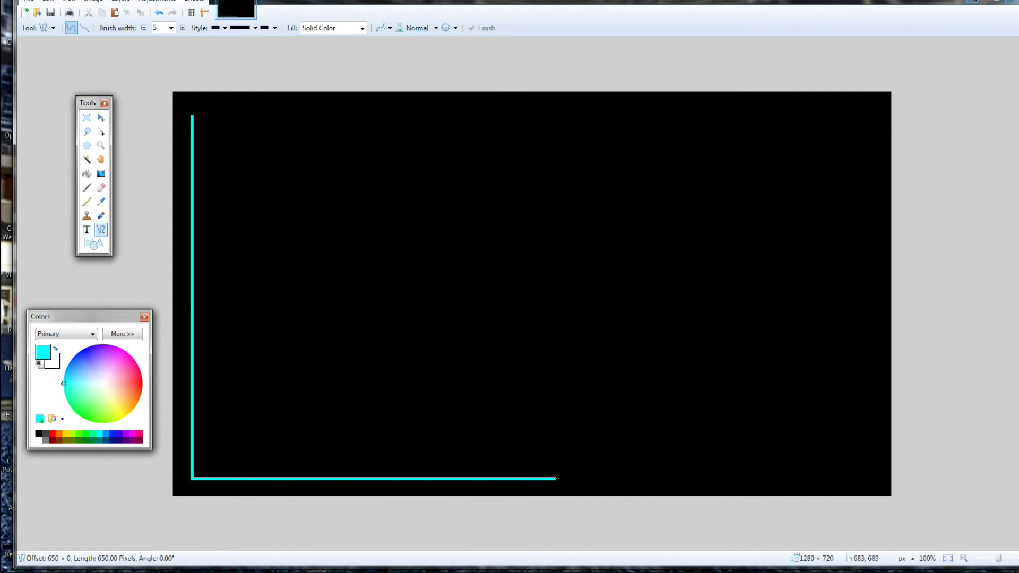
pyautogui.moveTo(556, 478); pyautogui.dragTo(555, 479)
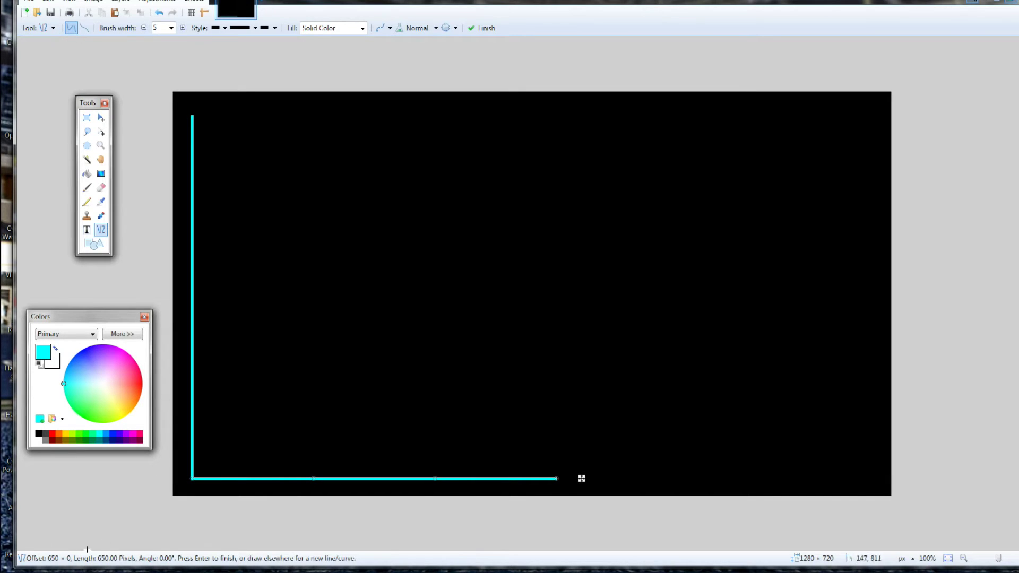
pyautogui.click(48, 29)
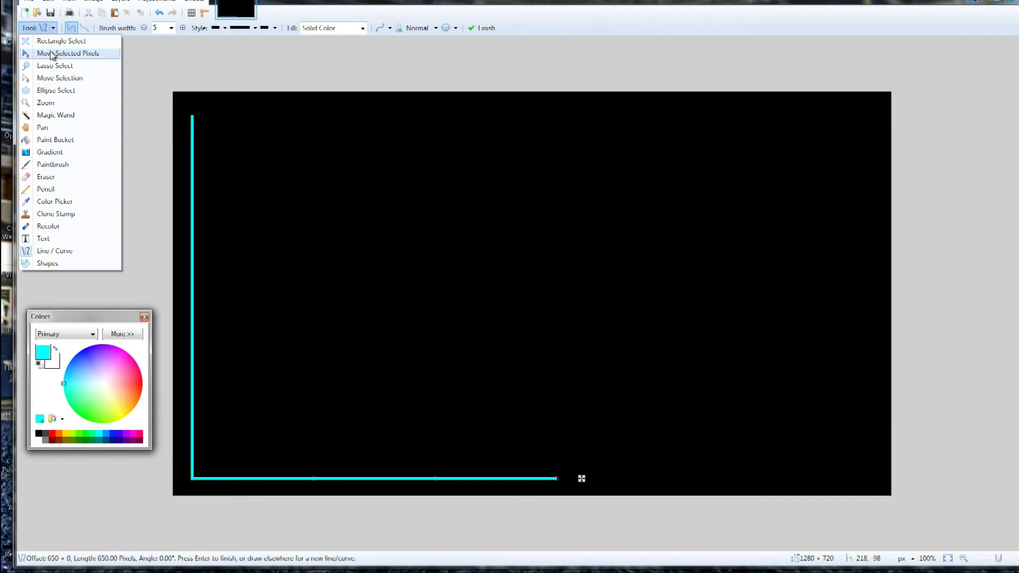
pyautogui.click(50, 31)
# - Reselect Line/Curve to finish the L corner and set brush width to 2 pixels
pyautogui.click(50, 29)
pyautogui.click(67, 251)
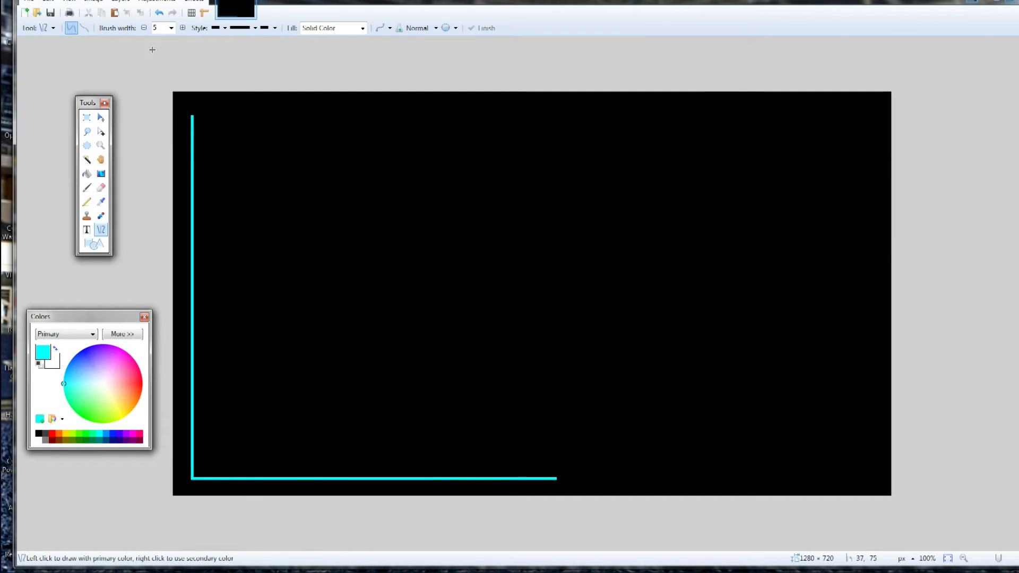
pyautogui.click(171, 28)
pyautogui.click(178, 60)
pyautogui.click(170, 28)
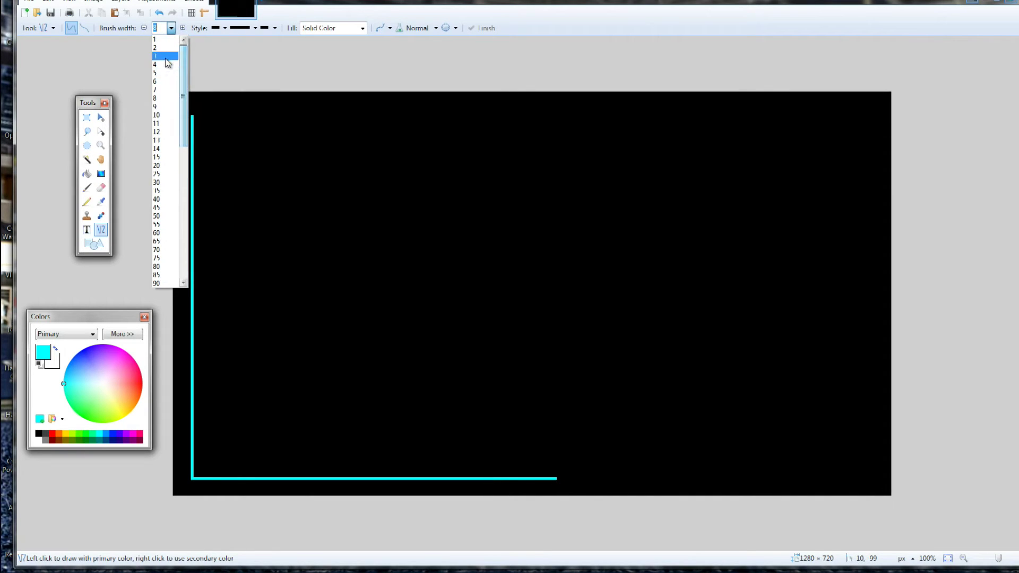
pyautogui.click(162, 48)
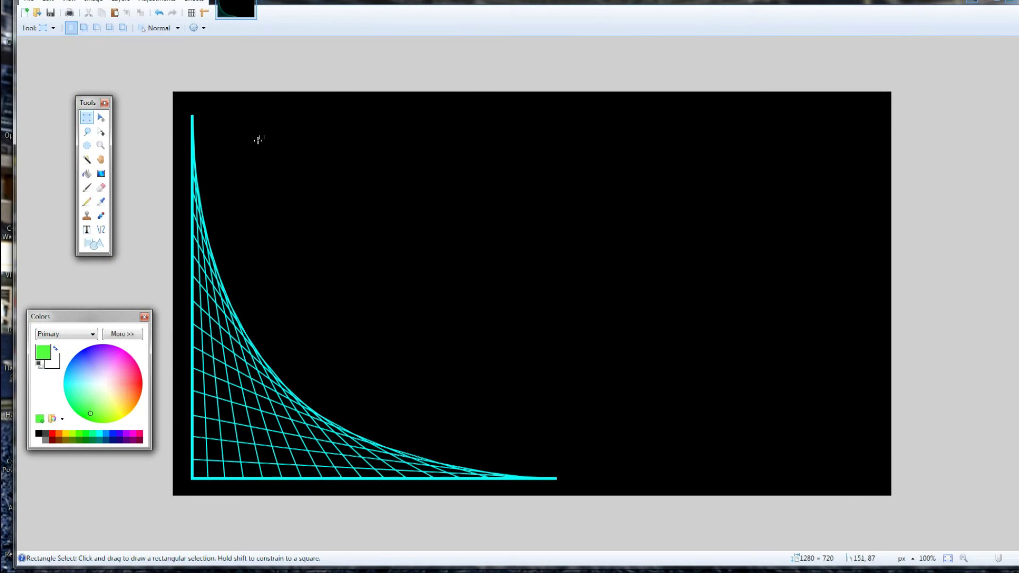
# - Paste the string-art corner, flip it, and move it into the top-right corner
pyautogui.hotkey('ctrl', 'v')
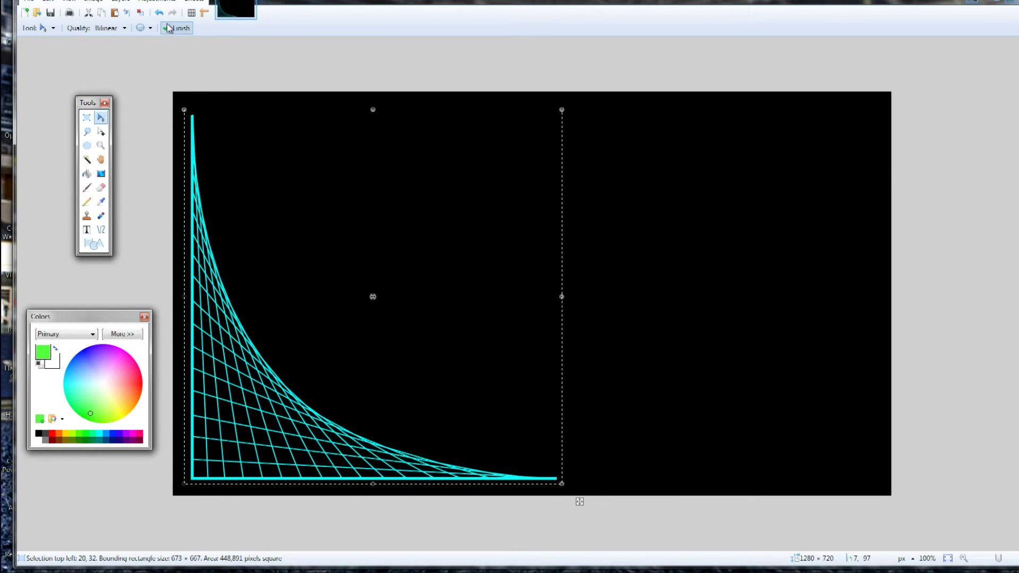
pyautogui.click(103, 3)
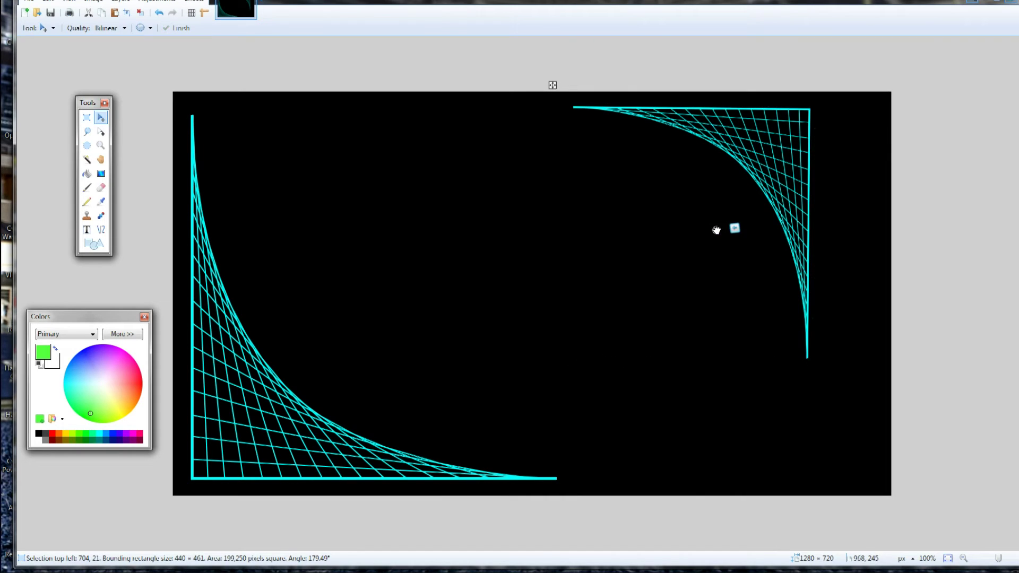
pyautogui.moveTo(763, 189); pyautogui.dragTo(825, 183)
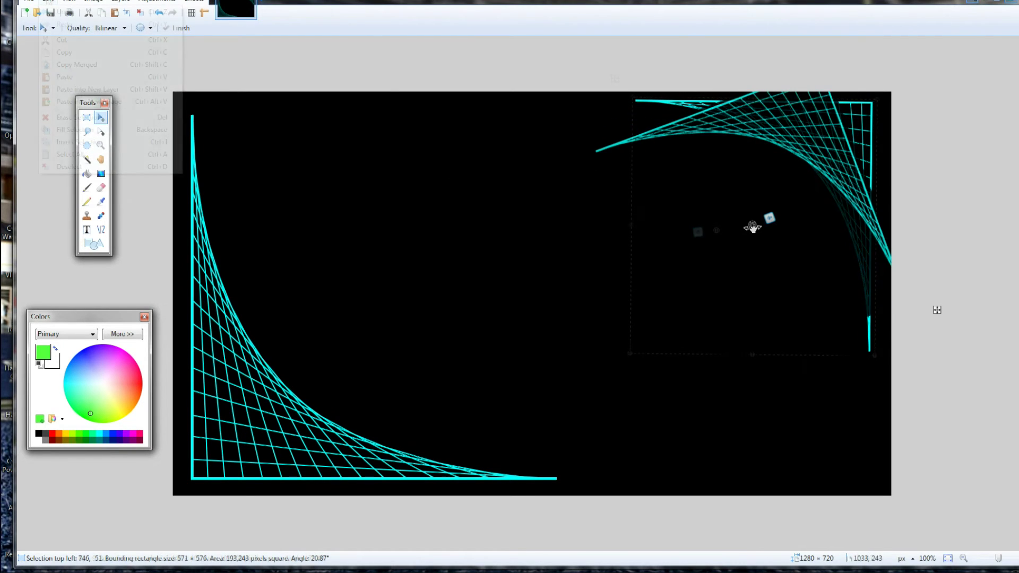
# - Rotate a copy upright into the bottom-right corner and paint black over the original lower-left curve
pyautogui.moveTo(750, 228); pyautogui.dragTo(679, 215)
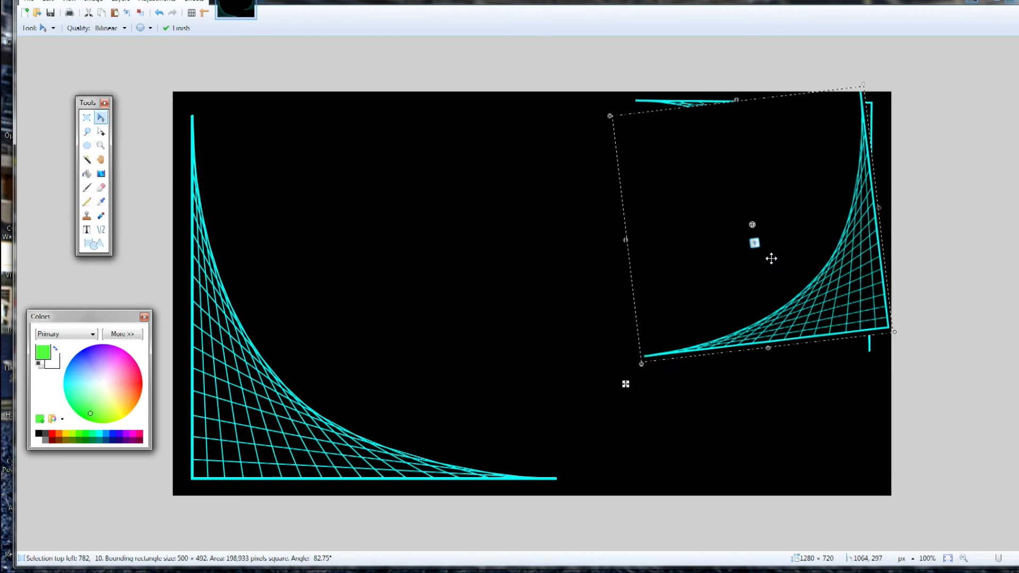
pyautogui.moveTo(771, 259); pyautogui.dragTo(751, 406)
pyautogui.moveTo(693, 354)
pyautogui.mouseDown()
pyautogui.moveTo(702, 349)
pyautogui.moveTo(670, 350)
pyautogui.moveTo(742, 360)
pyautogui.mouseUp()
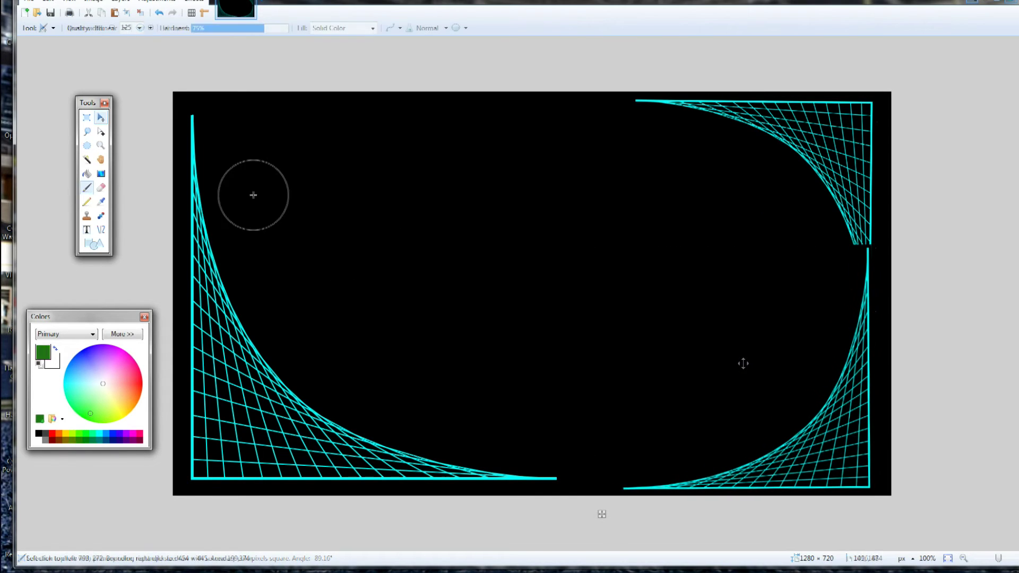
pyautogui.moveTo(201, 127)
pyautogui.mouseDown()
pyautogui.moveTo(205, 422)
pyautogui.moveTo(234, 474)
pyautogui.moveTo(552, 475)
pyautogui.moveTo(251, 382)
pyautogui.moveTo(211, 313)
pyautogui.moveTo(327, 425)
pyautogui.mouseUp()
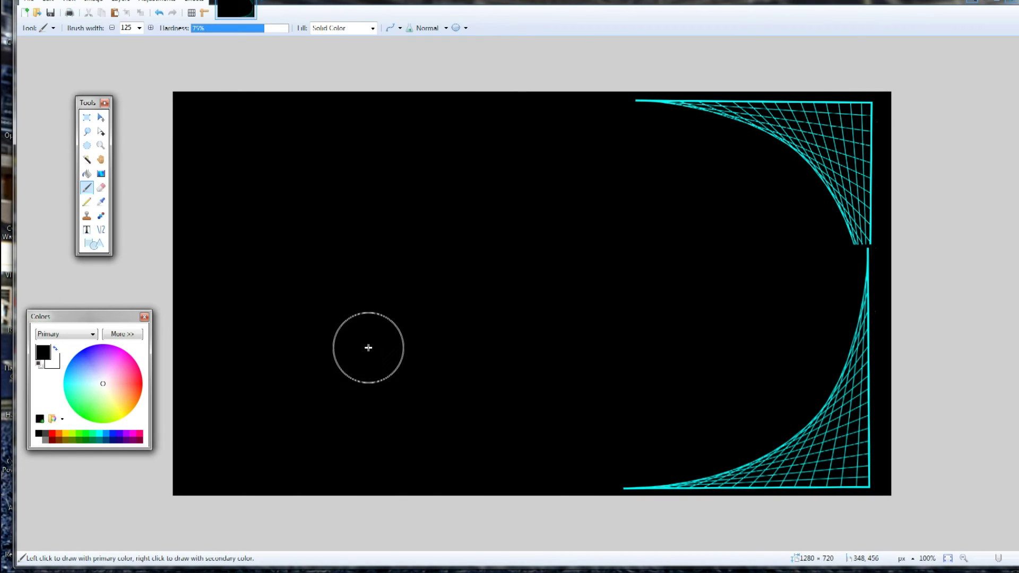
pyautogui.hotkey('ctrl', 'v')
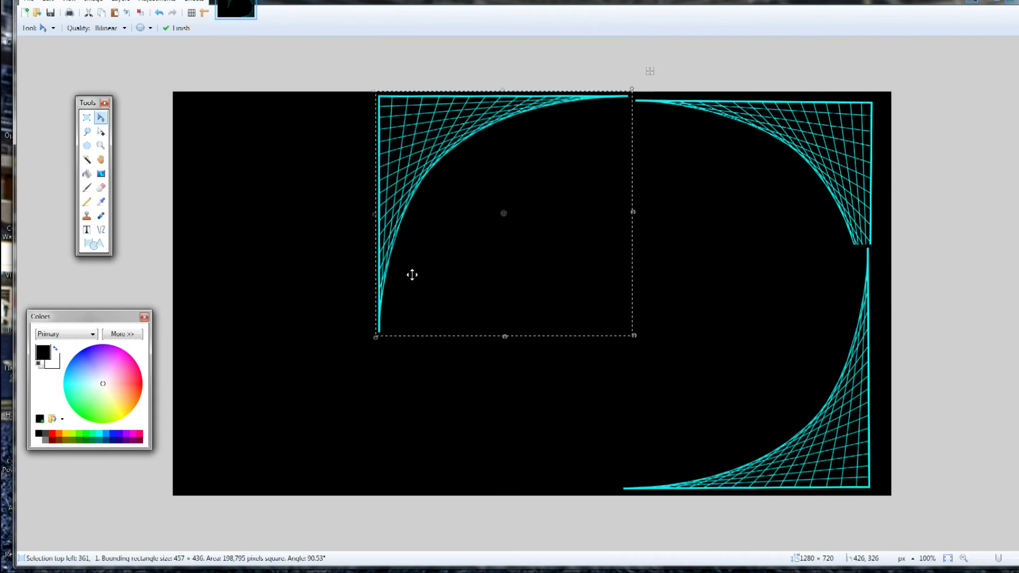
# - Paste another corner copy, turn it about 179° into the bottom-left, and commit it
pyautogui.hotkey('ctrl', 'v')
pyautogui.moveTo(705, 221); pyautogui.dragTo(479, 355)
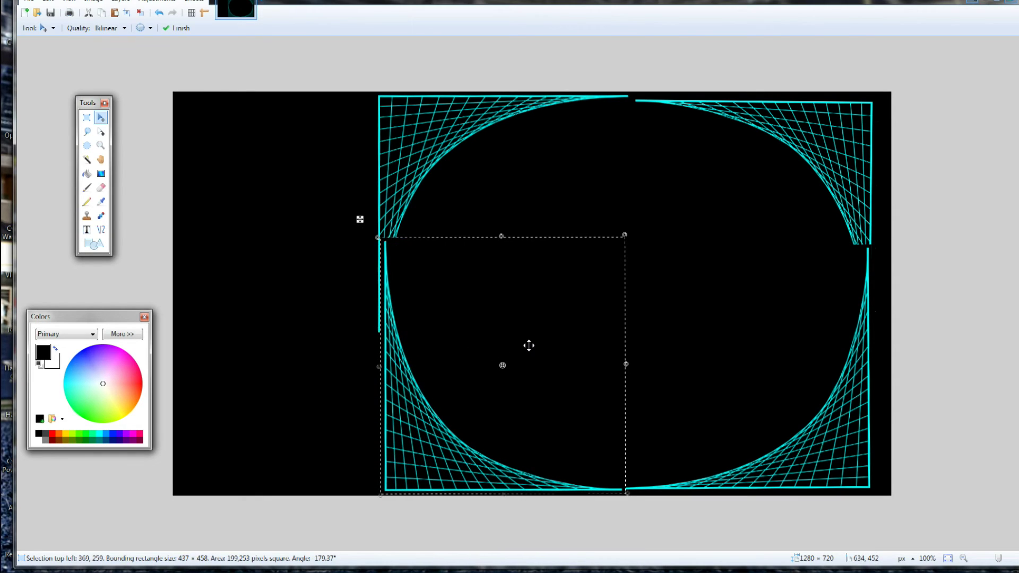
pyautogui.press('Return')
# - Paint green eyes, eyebrows, a nose, and a wide smiling mouth with lower lip
pyautogui.press('b')
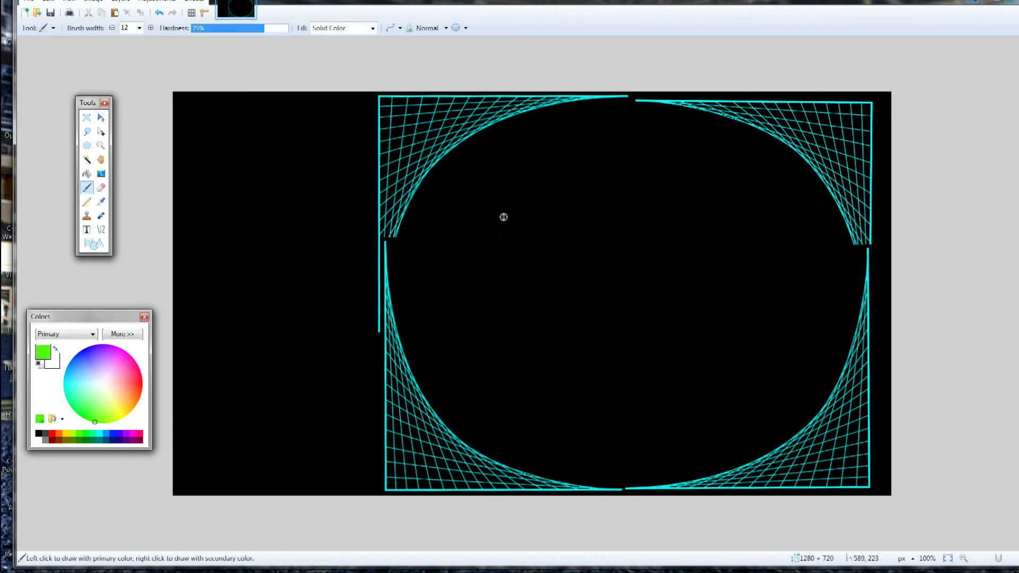
pyautogui.moveTo(515, 223); pyautogui.dragTo(519, 219)
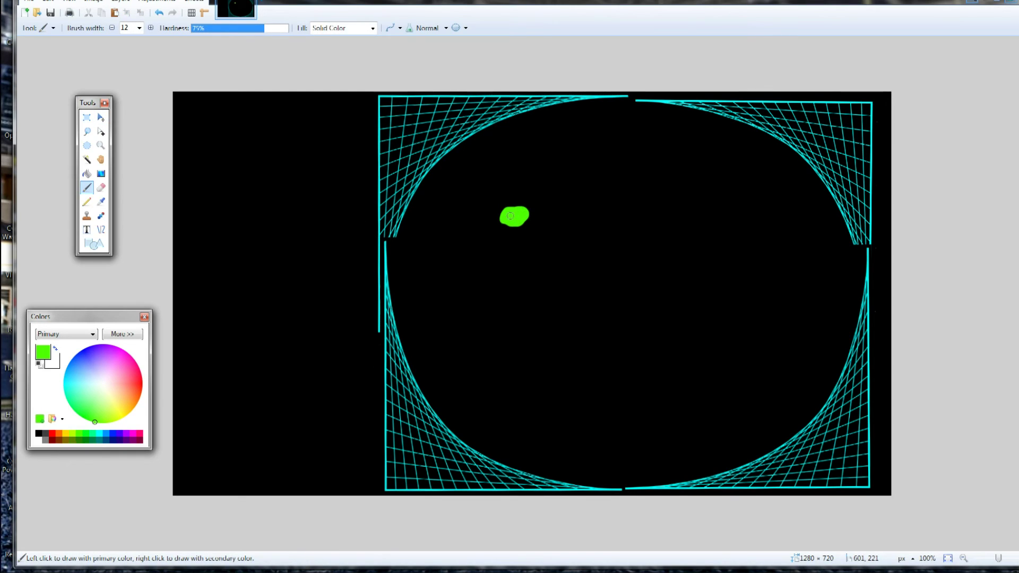
pyautogui.moveTo(479, 198); pyautogui.dragTo(522, 181)
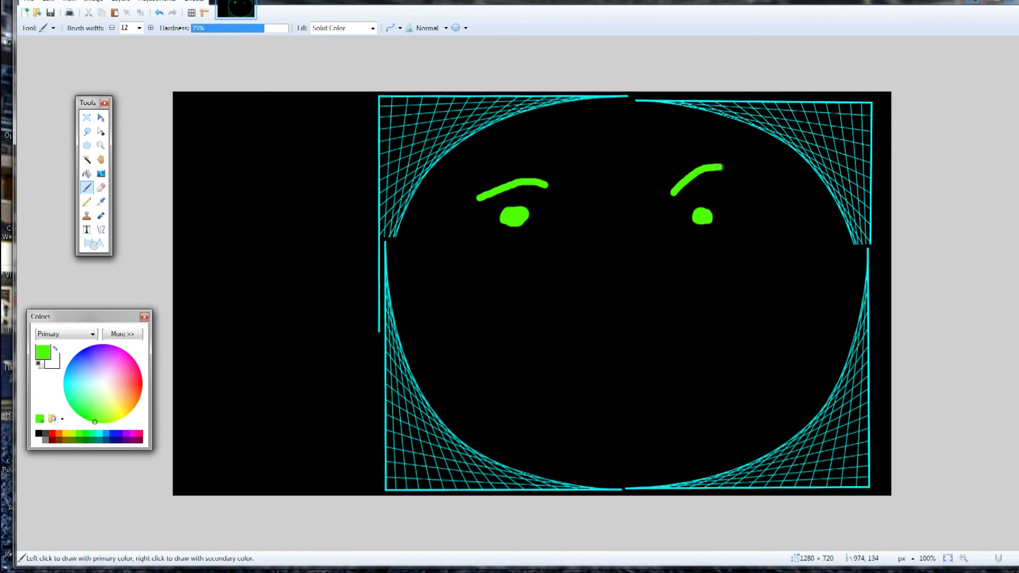
pyautogui.moveTo(719, 167); pyautogui.dragTo(759, 190)
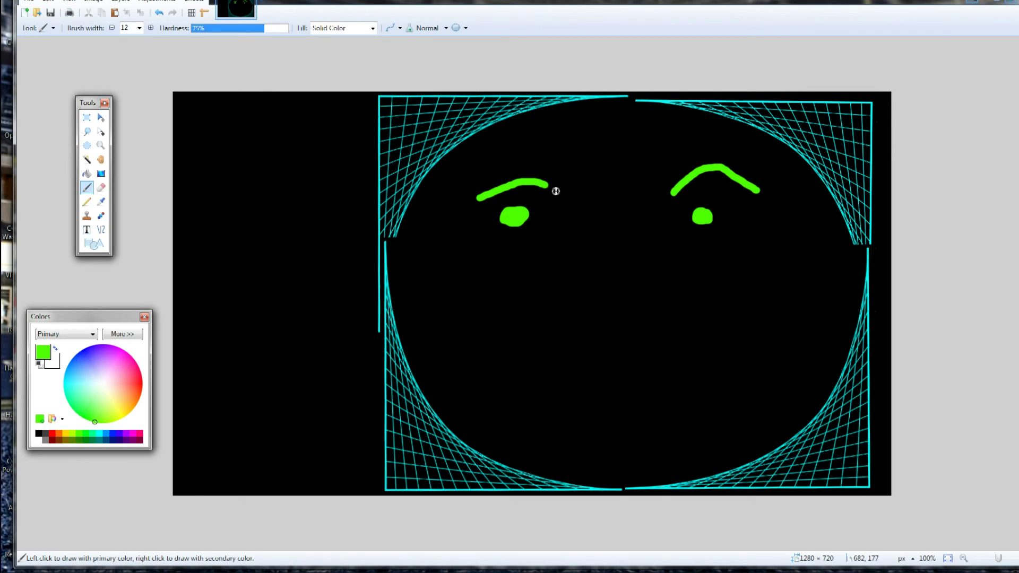
pyautogui.moveTo(606, 233); pyautogui.dragTo(602, 258)
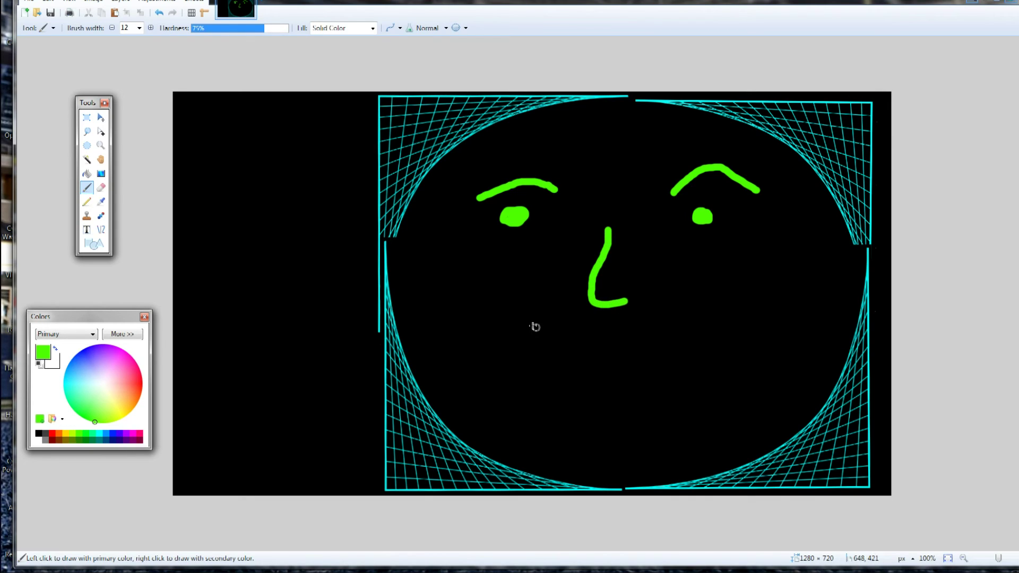
pyautogui.moveTo(540, 338)
pyautogui.mouseDown()
pyautogui.moveTo(654, 376)
pyautogui.moveTo(729, 351)
pyautogui.moveTo(744, 312)
pyautogui.mouseUp()
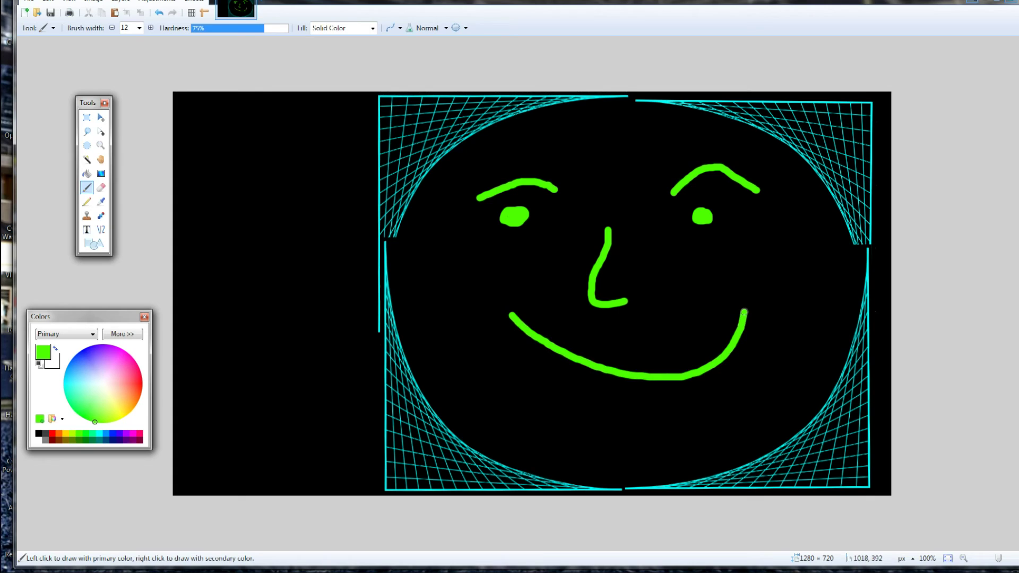
pyautogui.moveTo(513, 317)
pyautogui.mouseDown()
pyautogui.moveTo(575, 387)
pyautogui.moveTo(641, 410)
pyautogui.moveTo(706, 408)
pyautogui.moveTo(734, 373)
pyautogui.mouseUp()
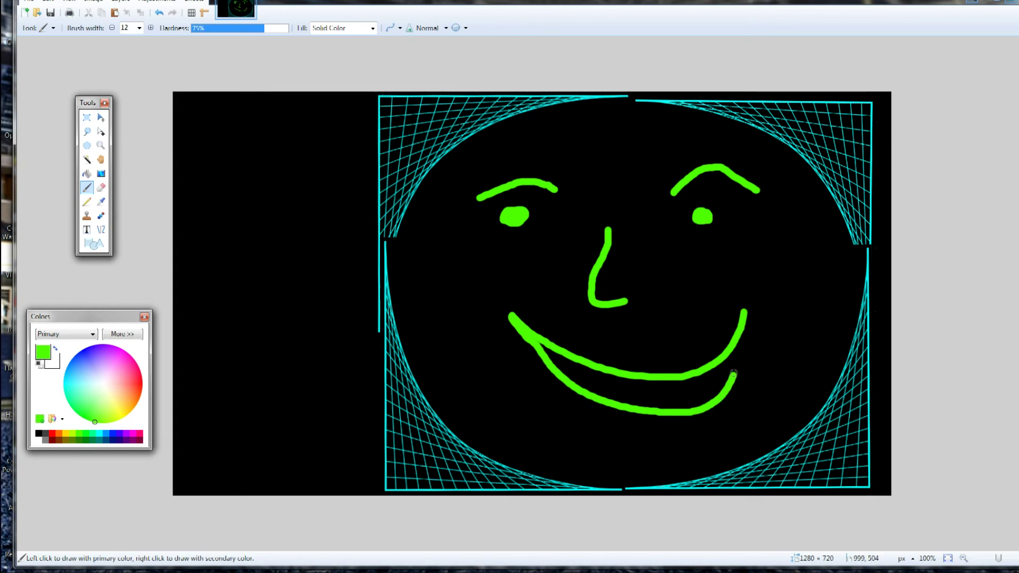